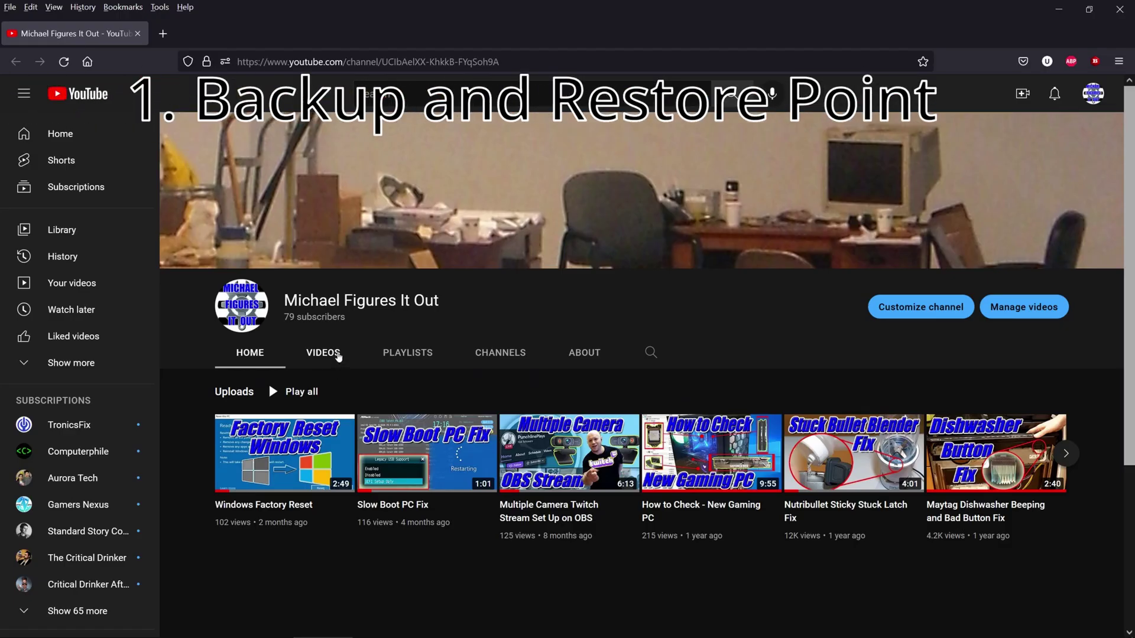
Show the channel's Videos tab with its full grid of uploads
click(338, 356)
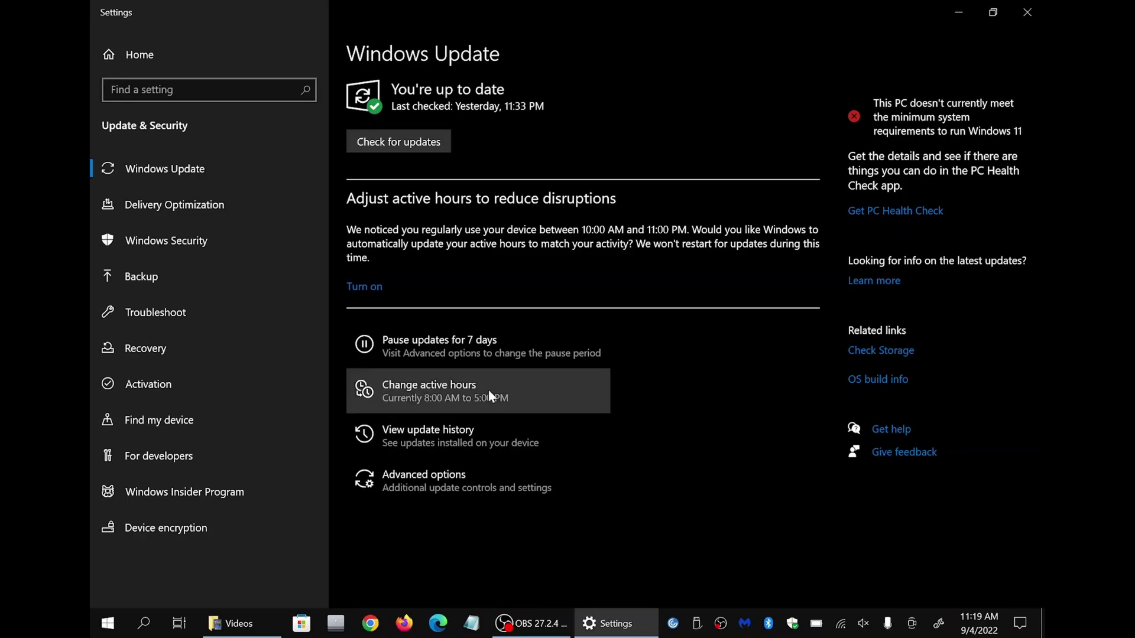
Set Windows Update active hours to 4:00 PM–5:00 PM, save, and return to Windows Update
click(488, 392)
click(322, 182)
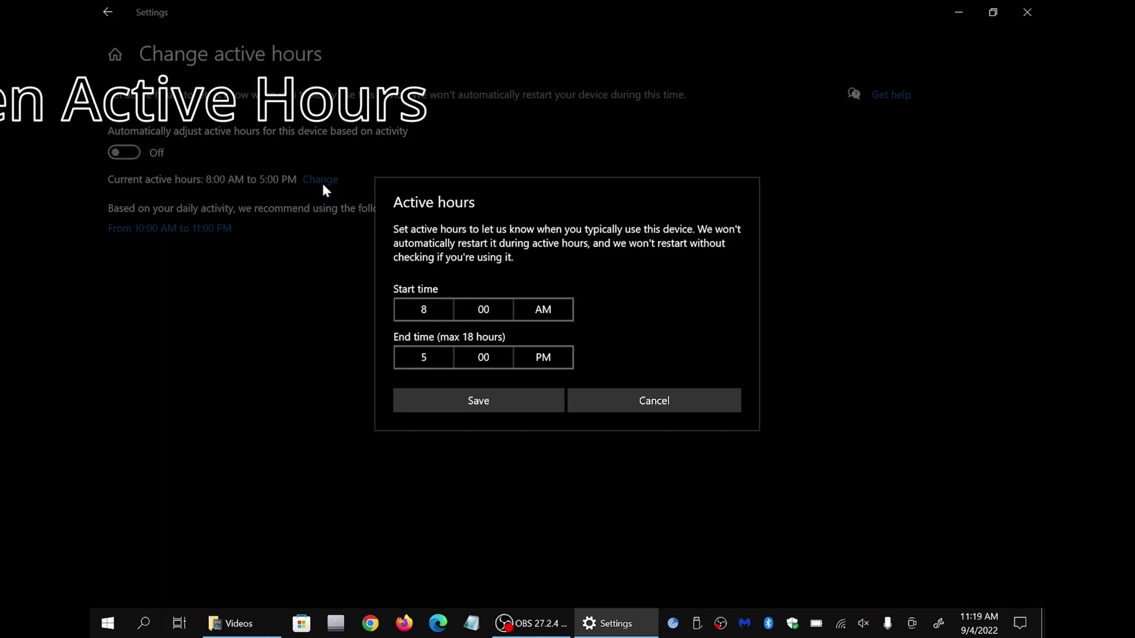
click(432, 304)
scroll(435, 307, up, 5)
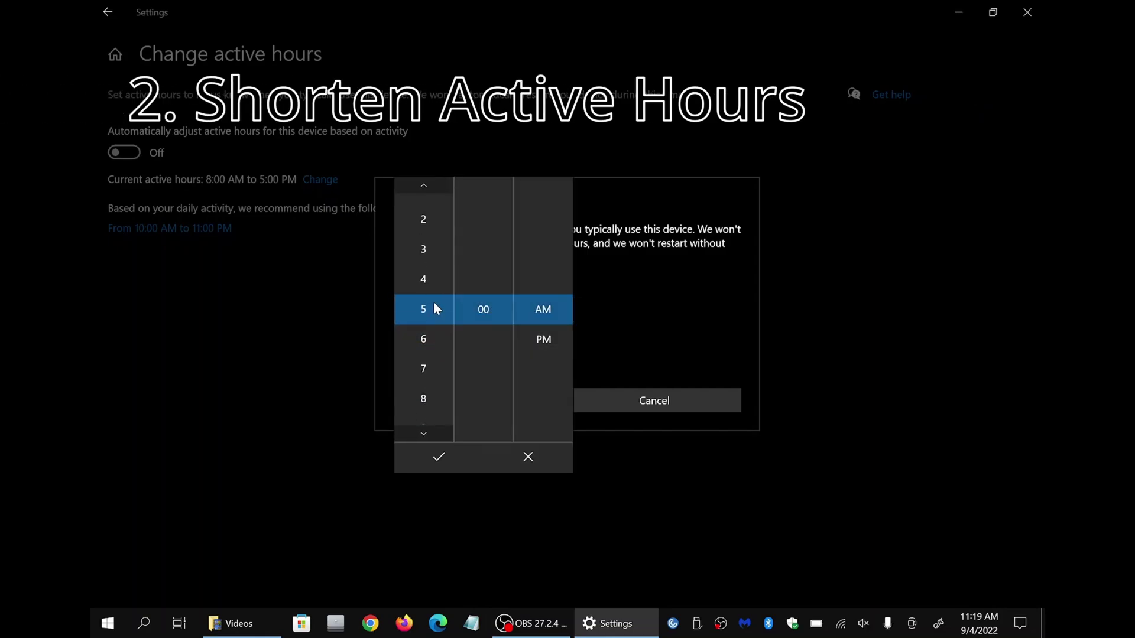
click(529, 336)
click(423, 431)
click(439, 456)
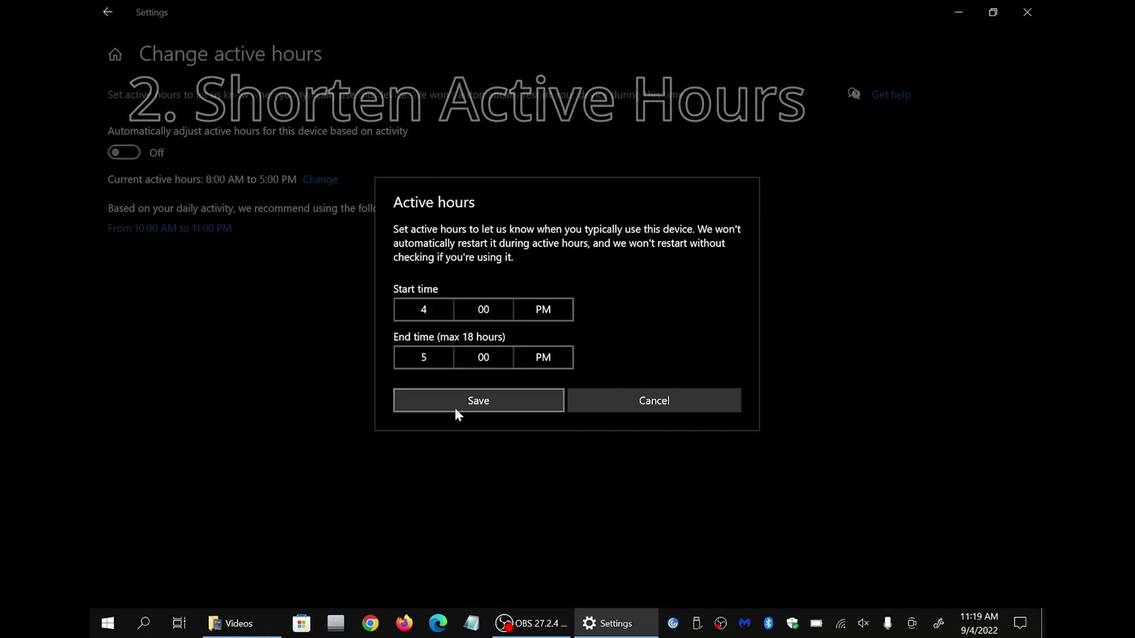
click(456, 405)
click(105, 22)
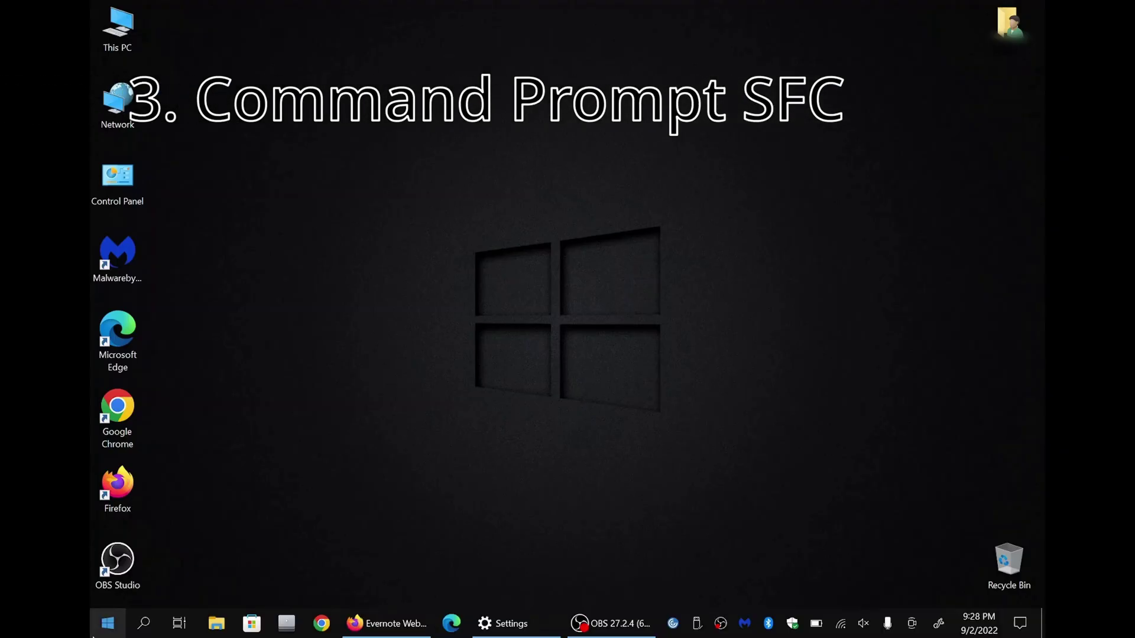
Launch Command Prompt as administrator and run sfc /scannow
click(108, 628)
text(cmd)
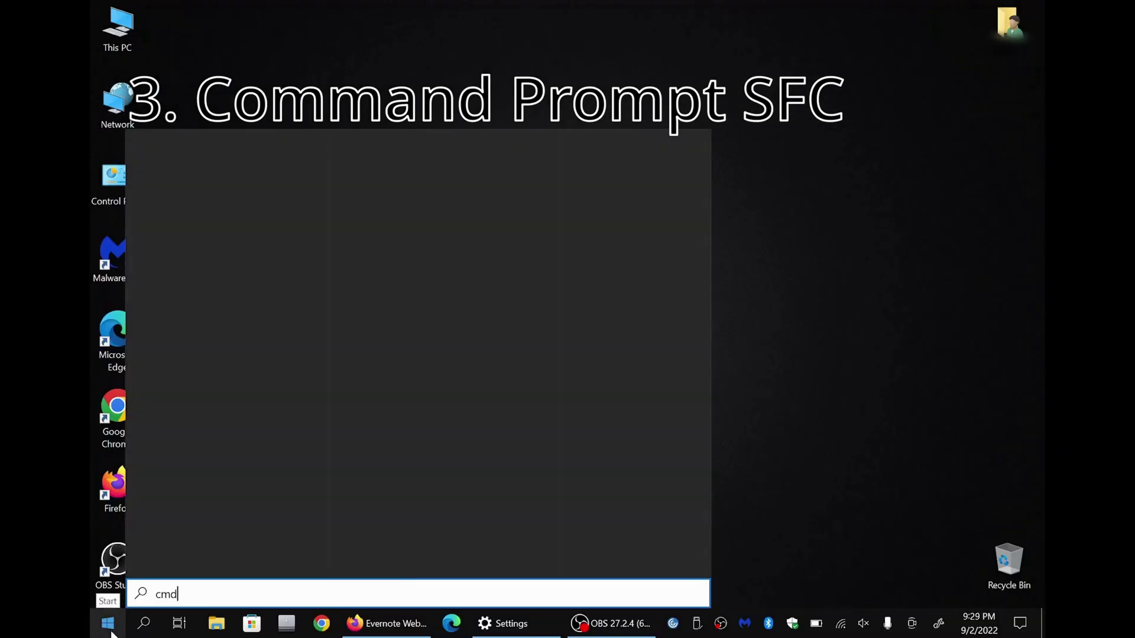
right_click(200, 207)
click(207, 217)
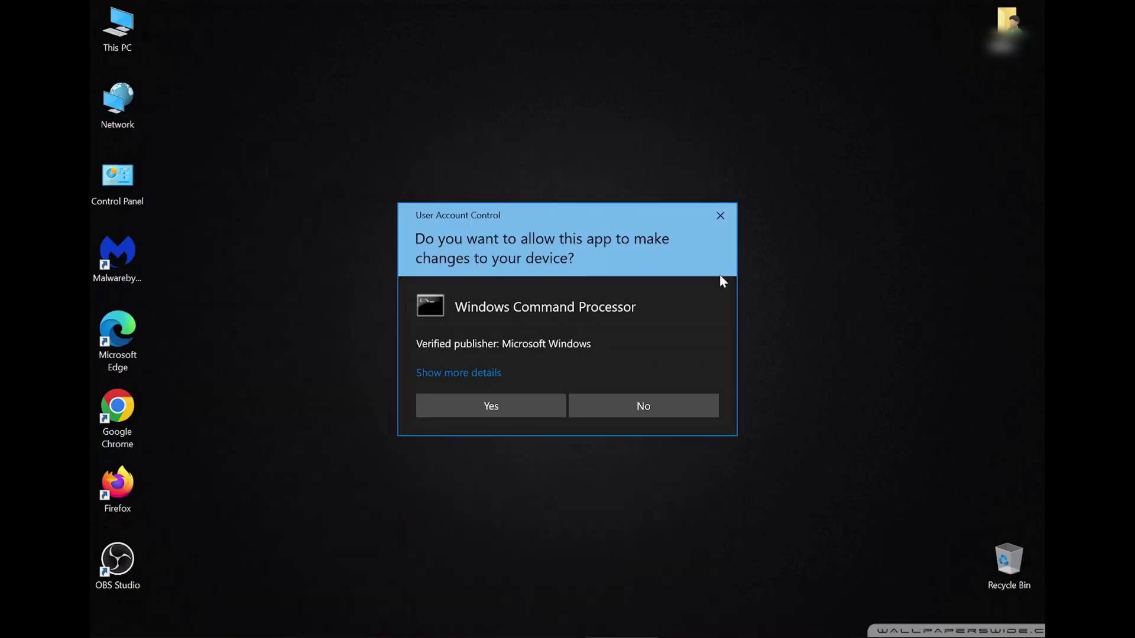
click(478, 399)
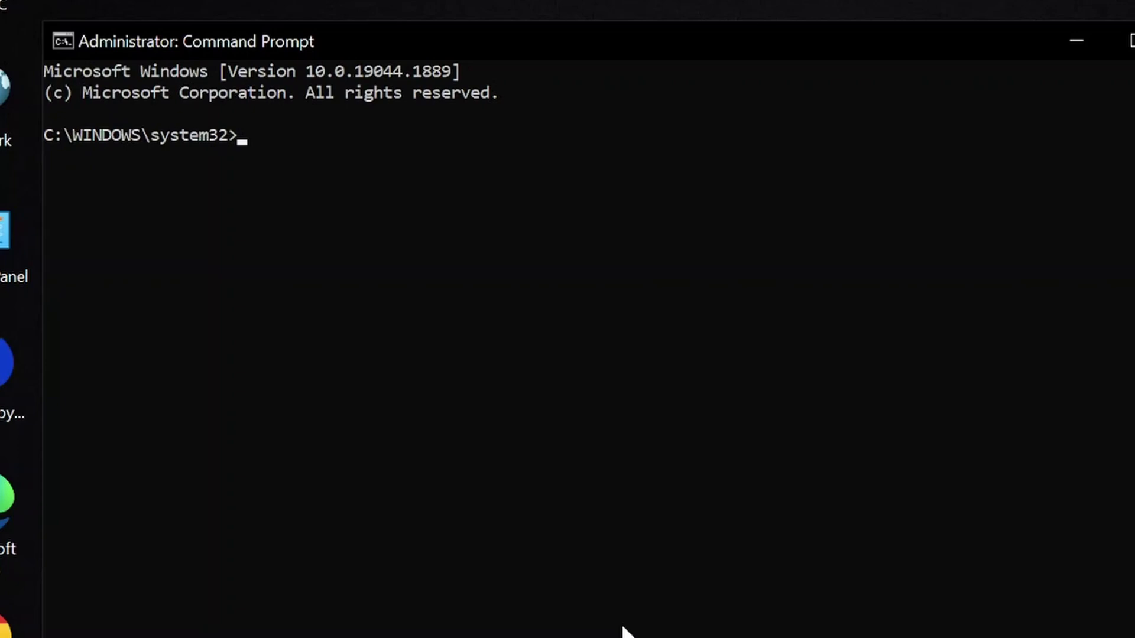
text(sfc)
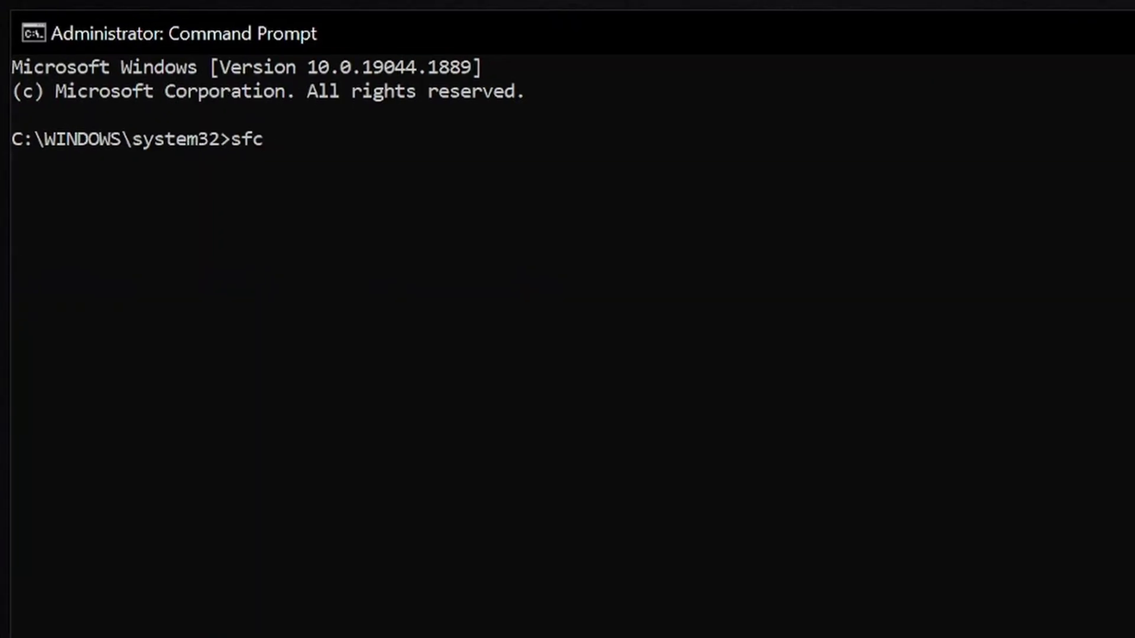
text( /scannow)
key(Return)
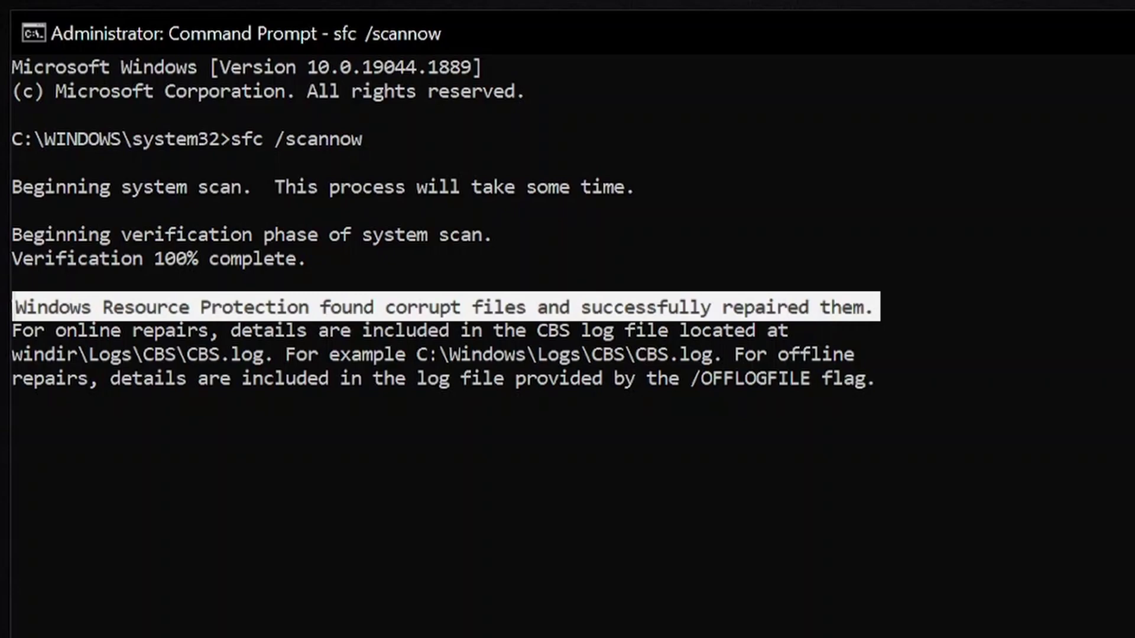
Run DISM /Online /Cleanup-Image /ScanHealth, then launch Microsoft Store from the Start menu
text(DISM /Online /Cleanup-Image /ScanHealth)
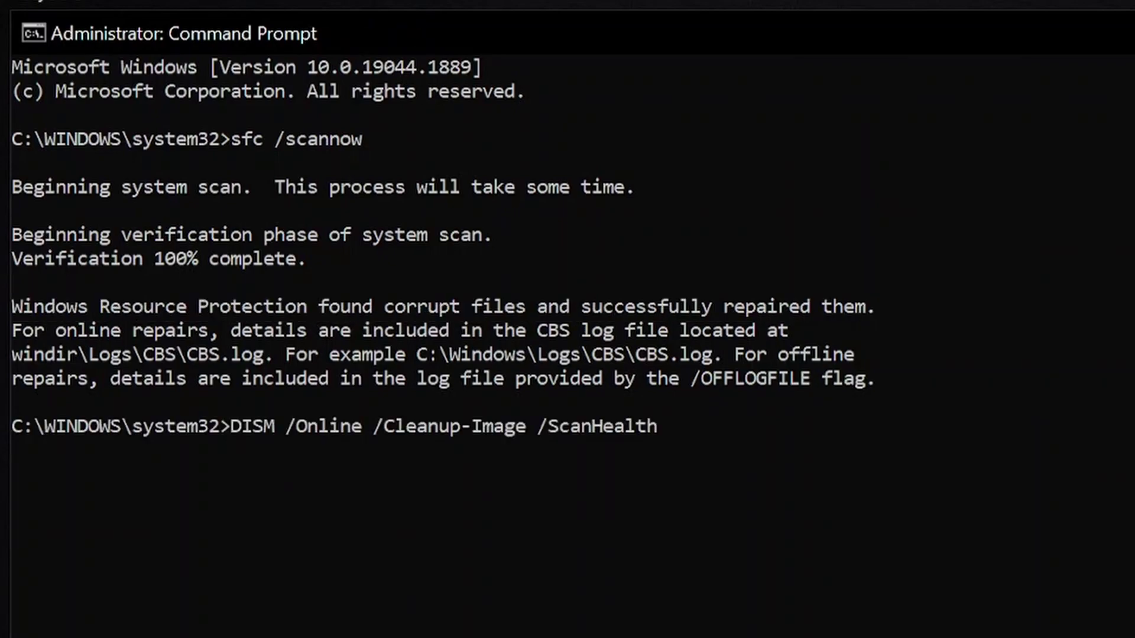
key(Return)
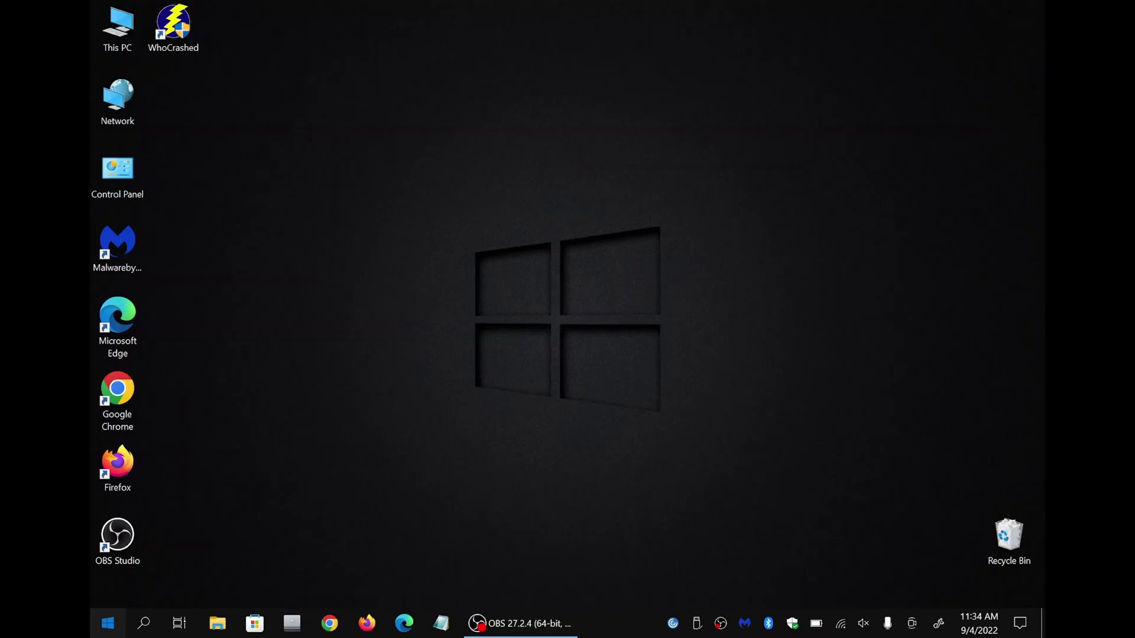
key(super)
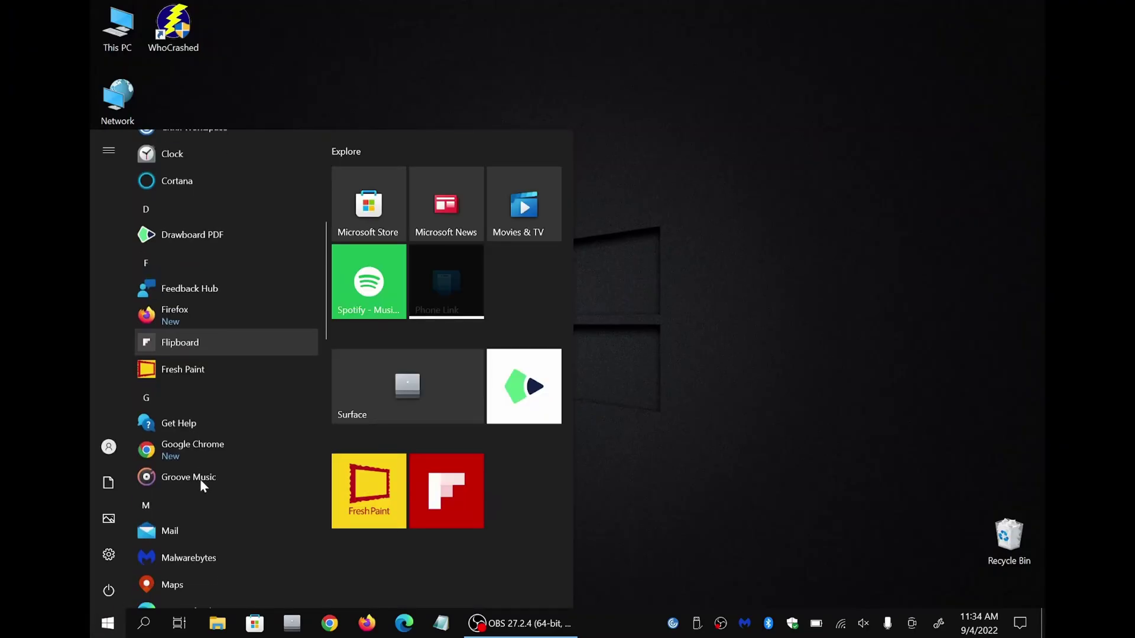
scroll(201, 473, down, 5)
click(223, 336)
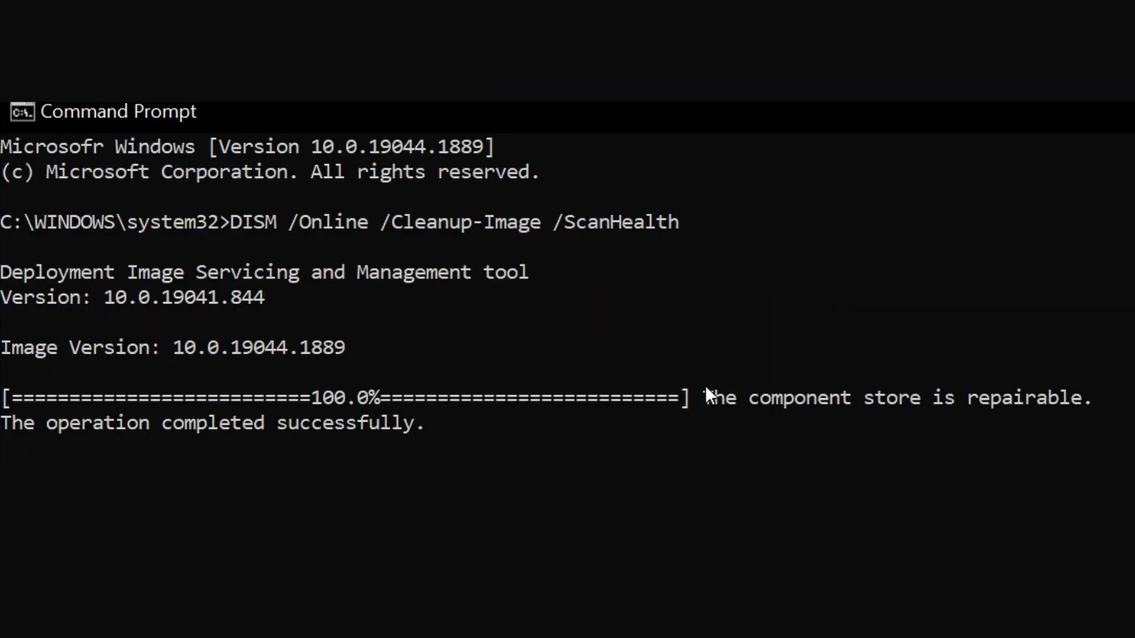
Highlight the repairable component store line and the 0x800f081f missing source files error
drag(705, 385, 1129, 399)
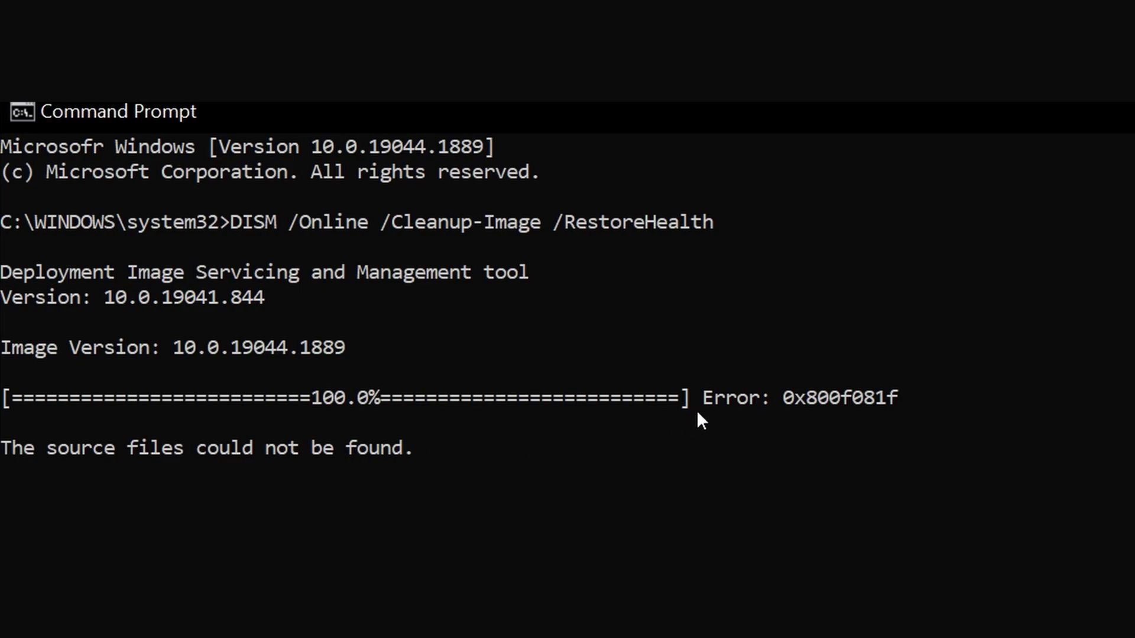
drag(703, 407, 1132, 449)
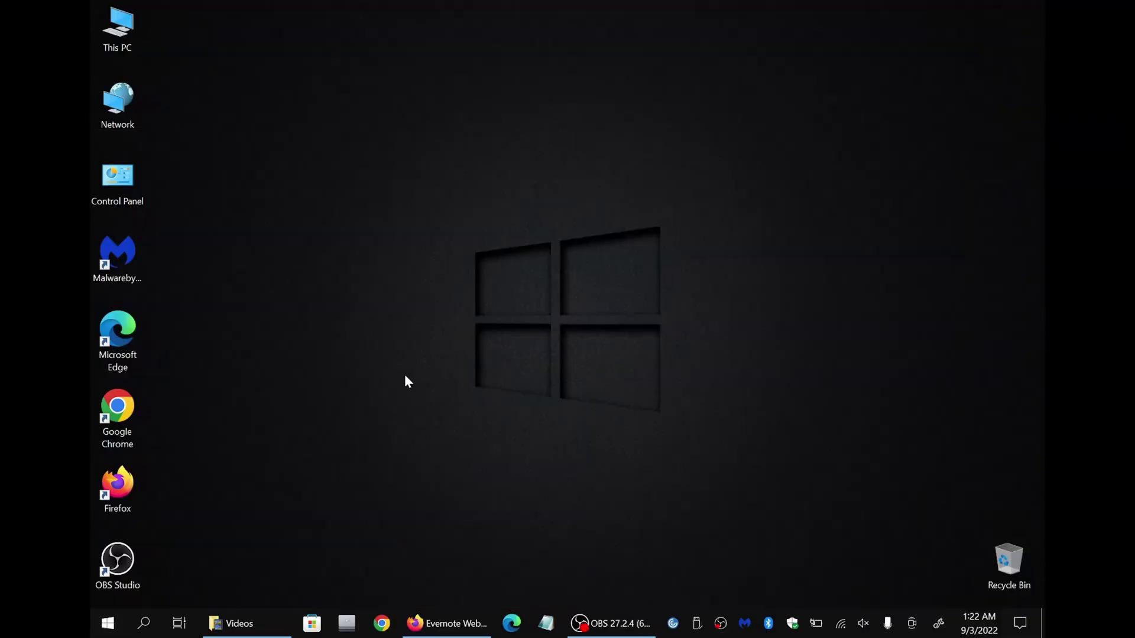
Search 'update' from the Start menu and submit the search
key(super)
text(update assis)
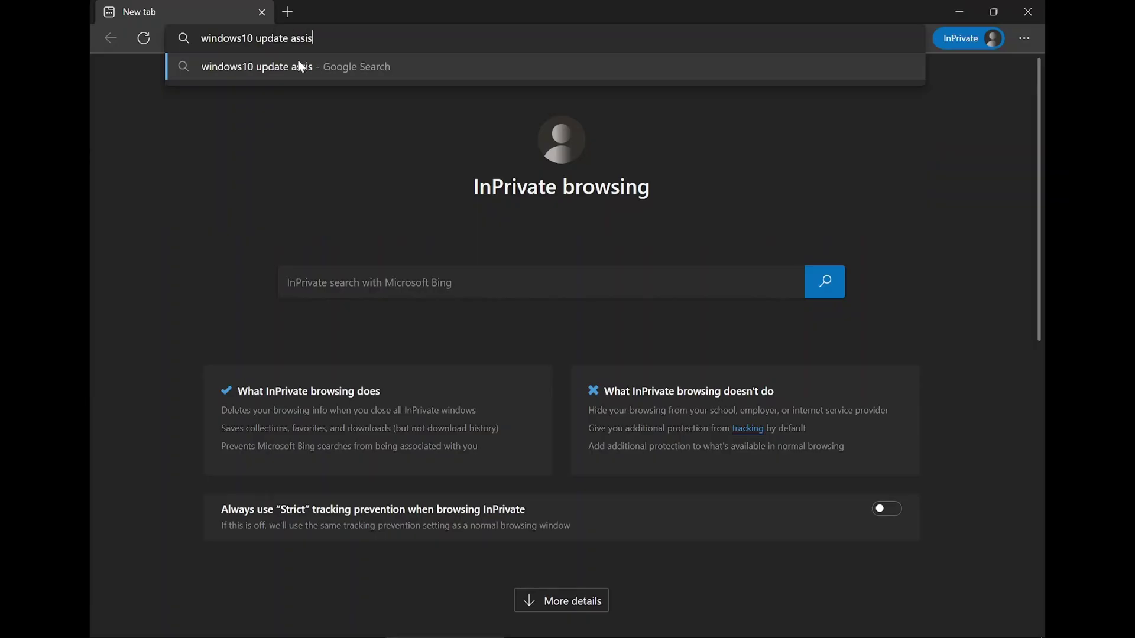
key(Return)
Download Windows10Upgrade9252.exe from Microsoft's Update Assistant support page into Downloads
click(263, 248)
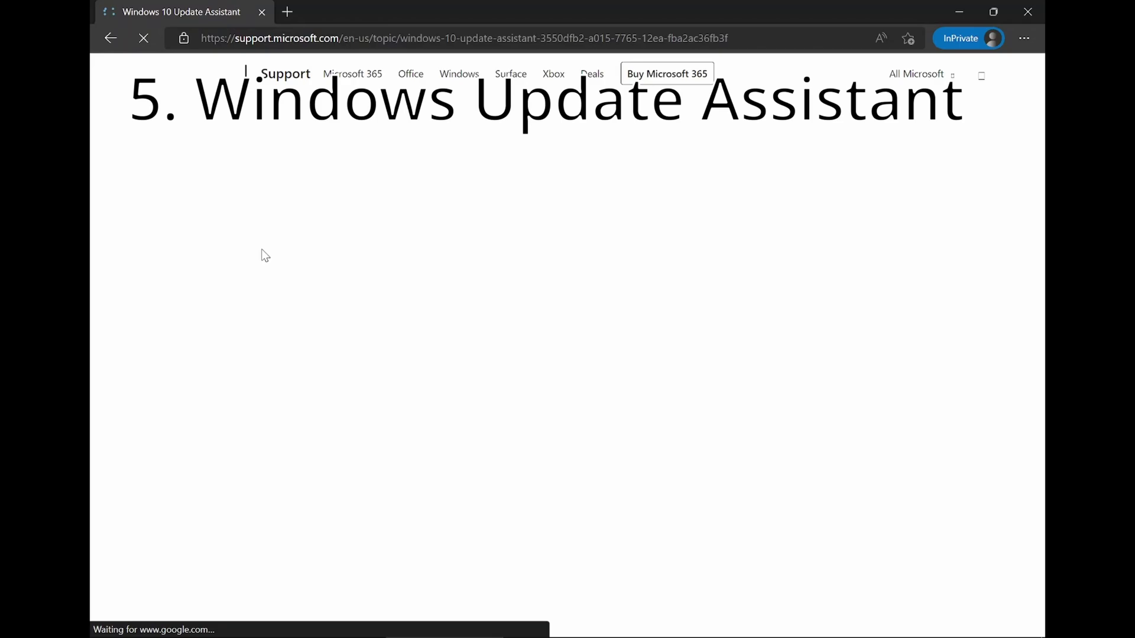
scroll(295, 354, down, 5)
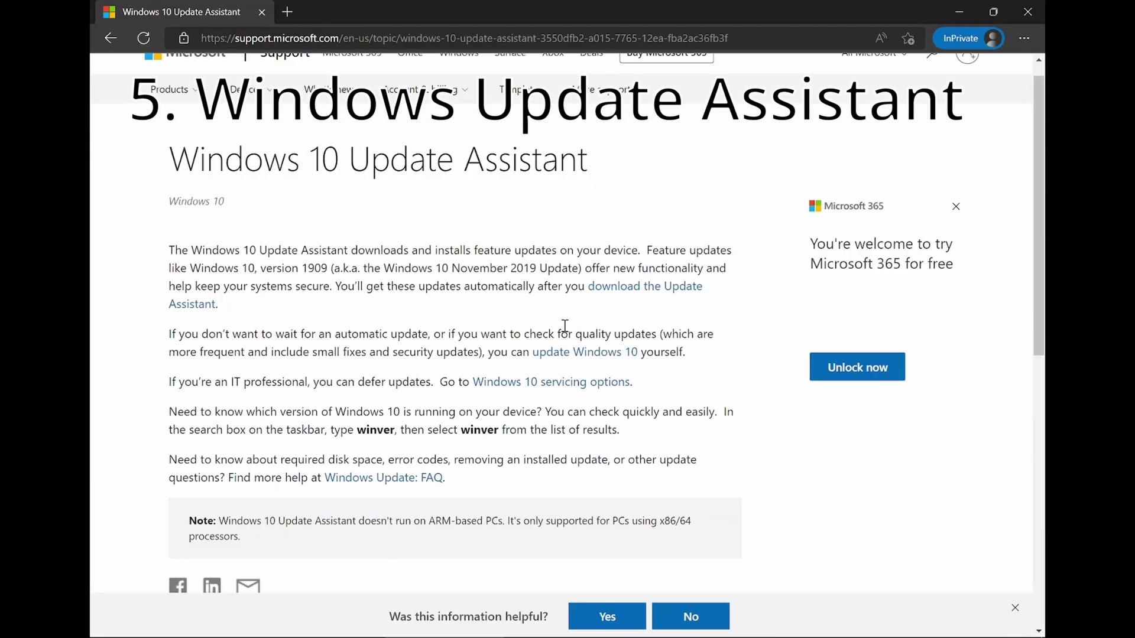
click(650, 286)
click(260, 480)
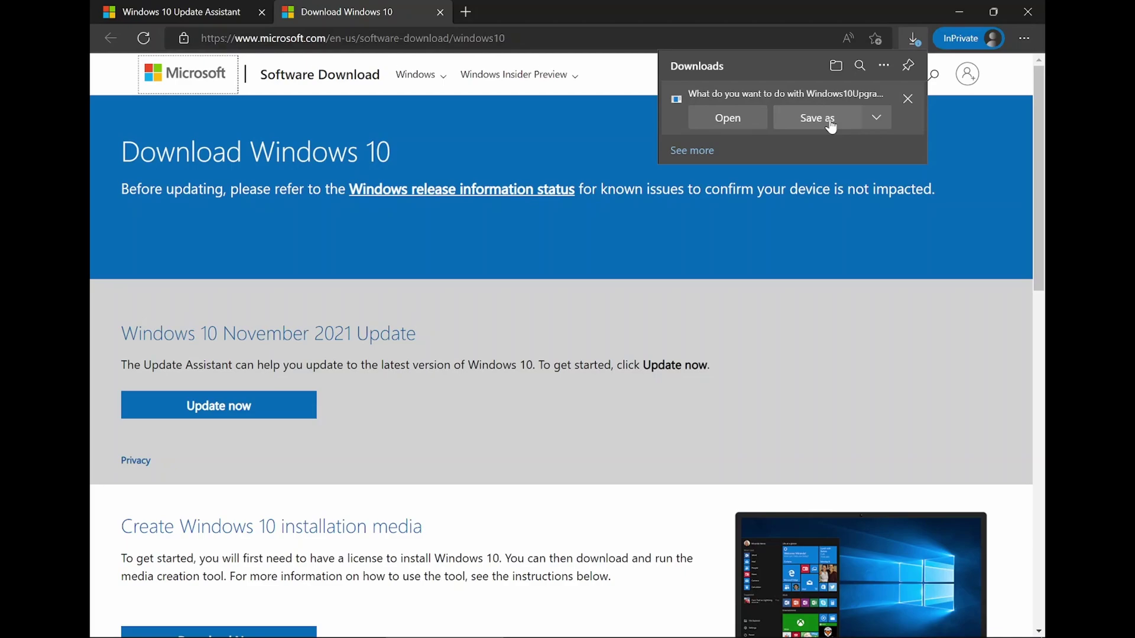
click(831, 125)
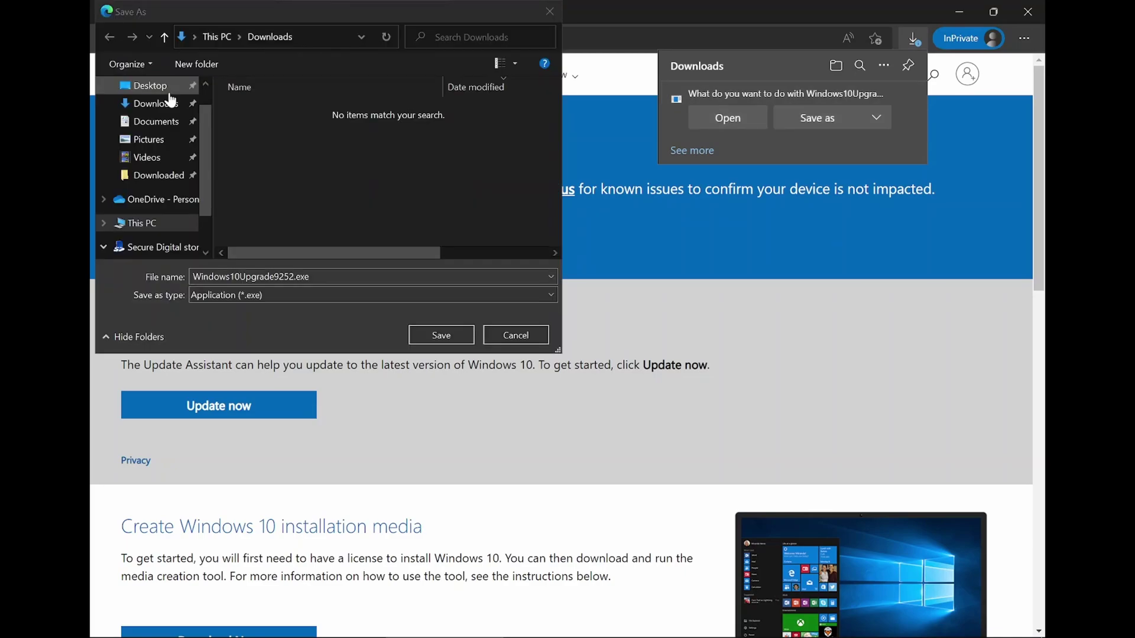
click(441, 335)
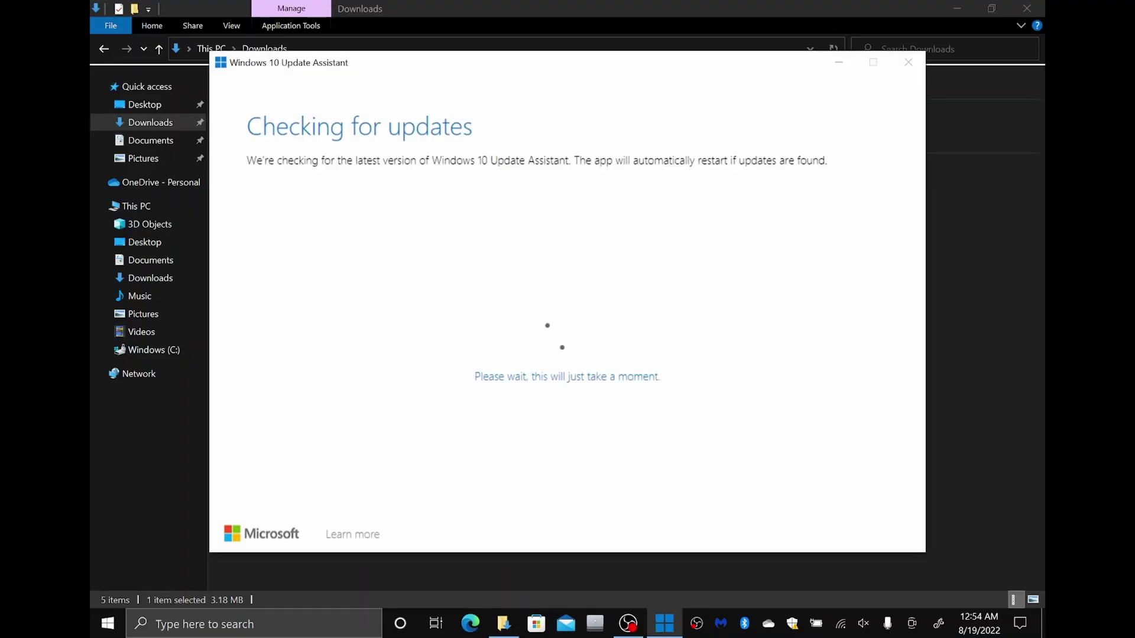
Start the Windows 10 update and continue past the compatibility check to downloading
click(722, 476)
click(785, 478)
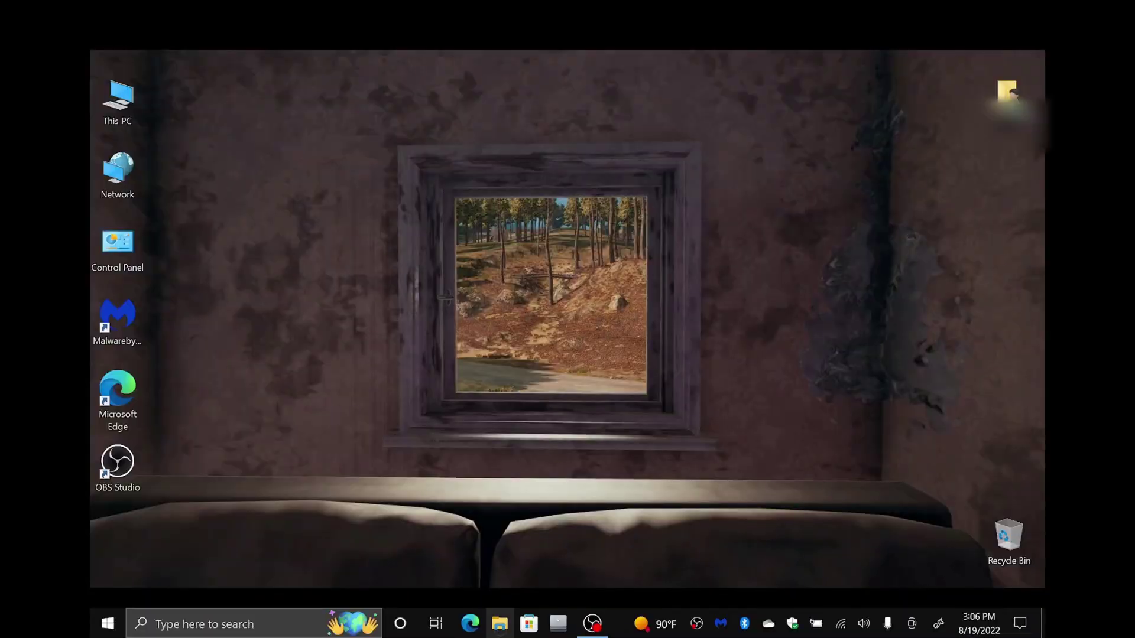
Open This PC maximized, browse Windows (C:) and look inside Windows.old
click(500, 623)
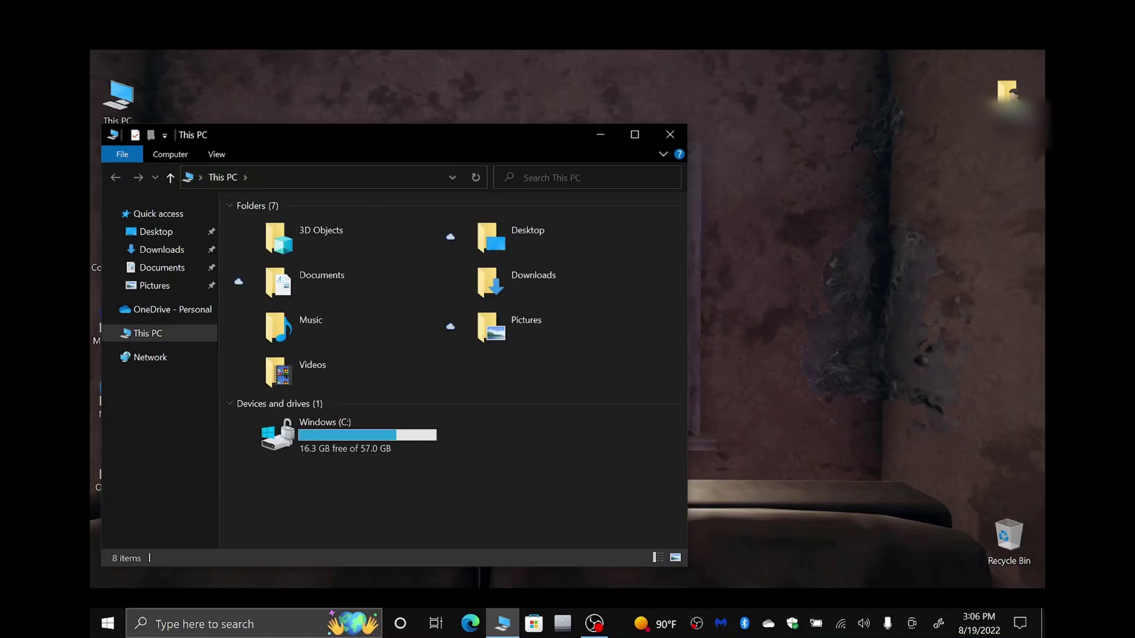
key(super+Up)
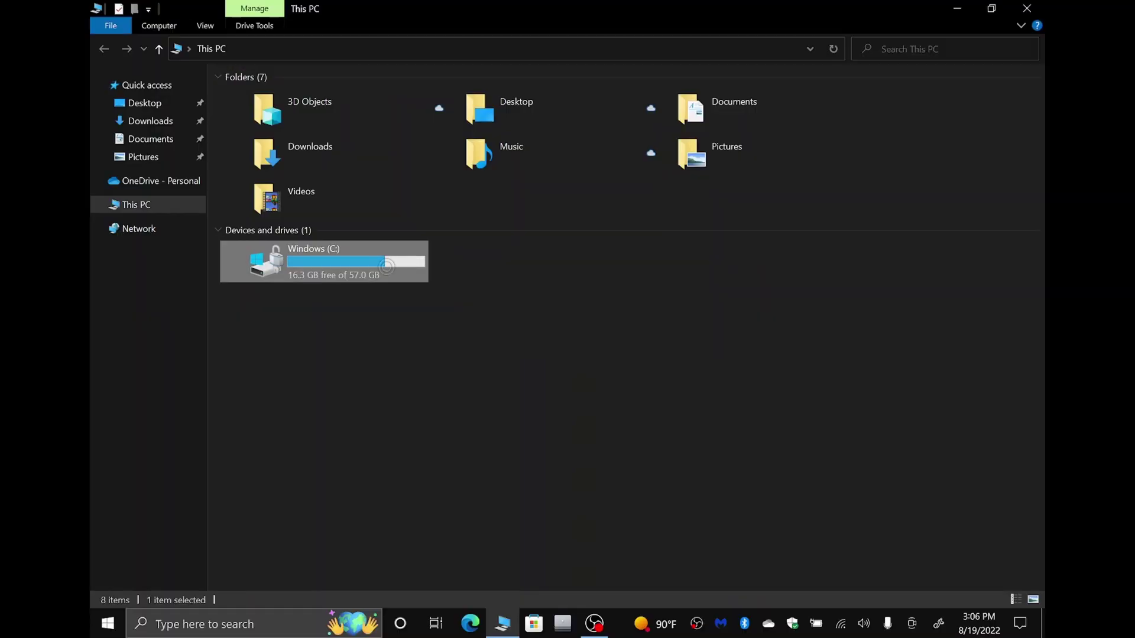
double_click(473, 281)
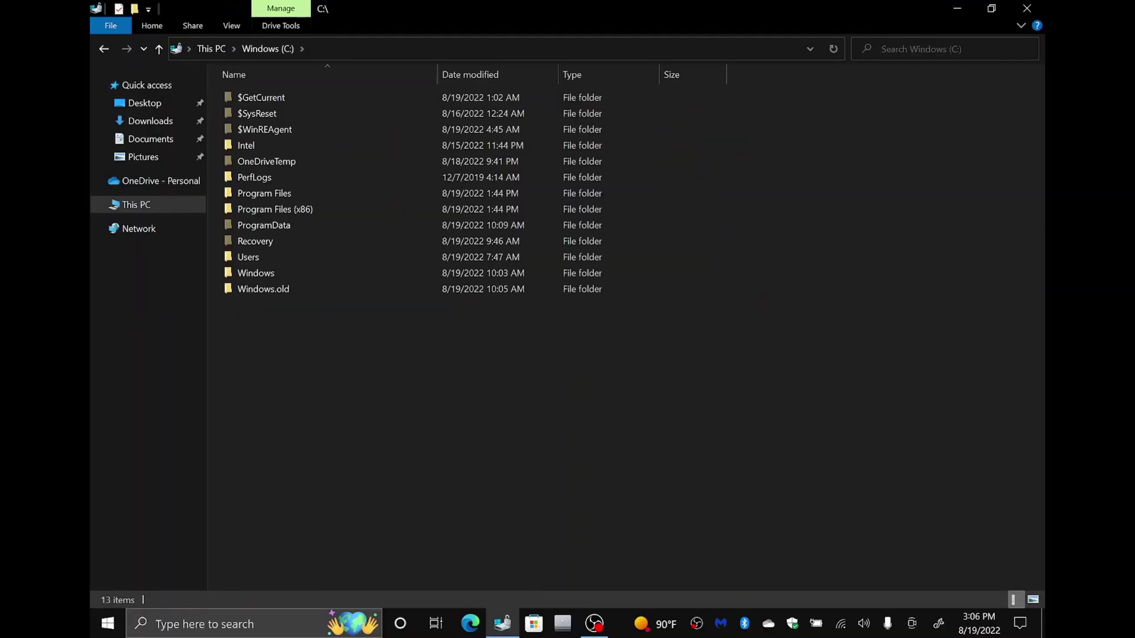
double_click(263, 288)
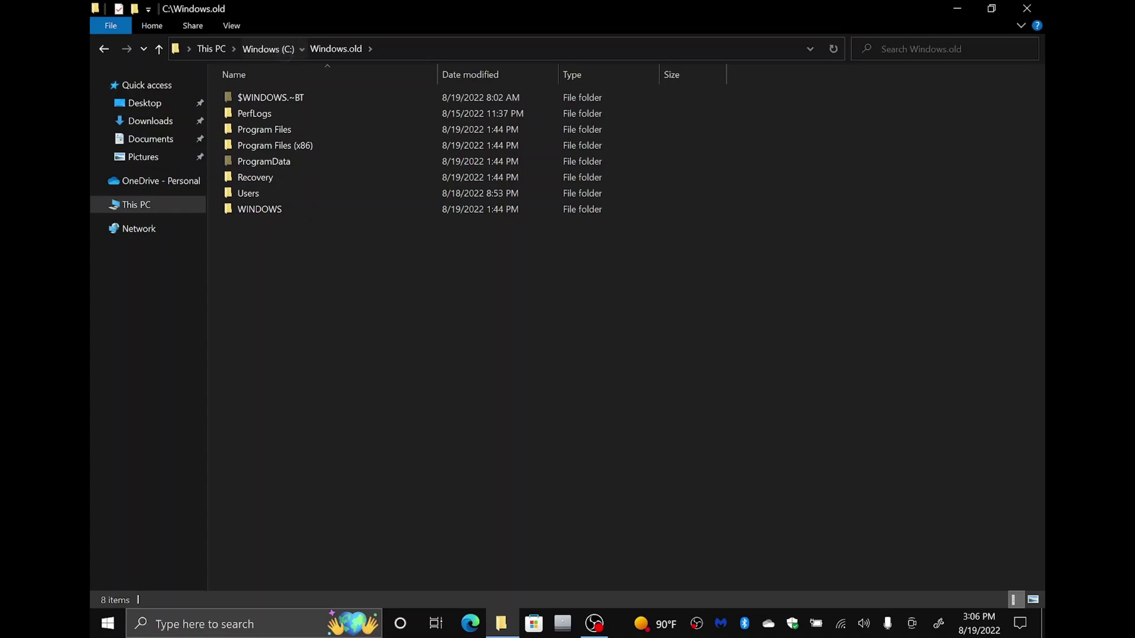
key(alt+Up)
Clear Read-only in Windows.old's properties and apply it to all its contents
right_click(303, 292)
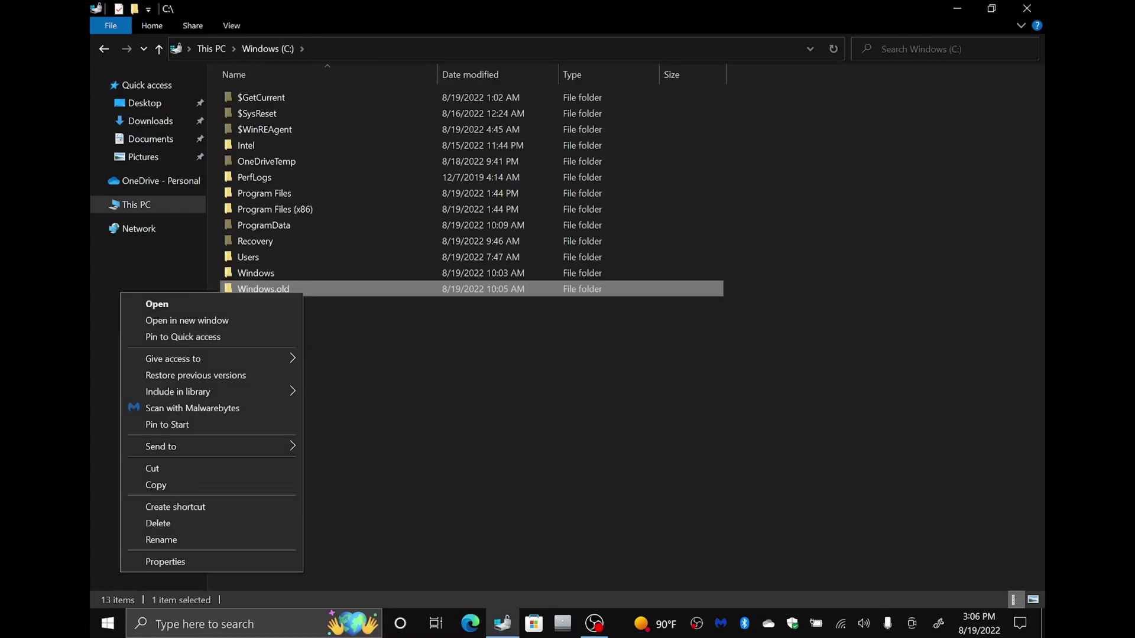
click(177, 561)
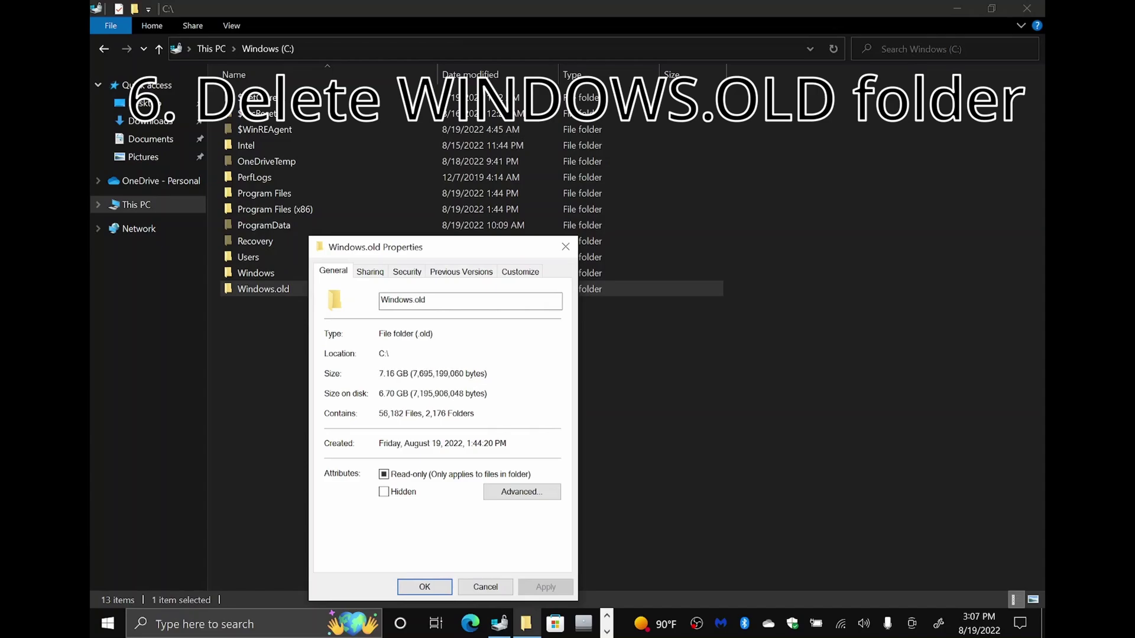
drag(510, 242, 518, 214)
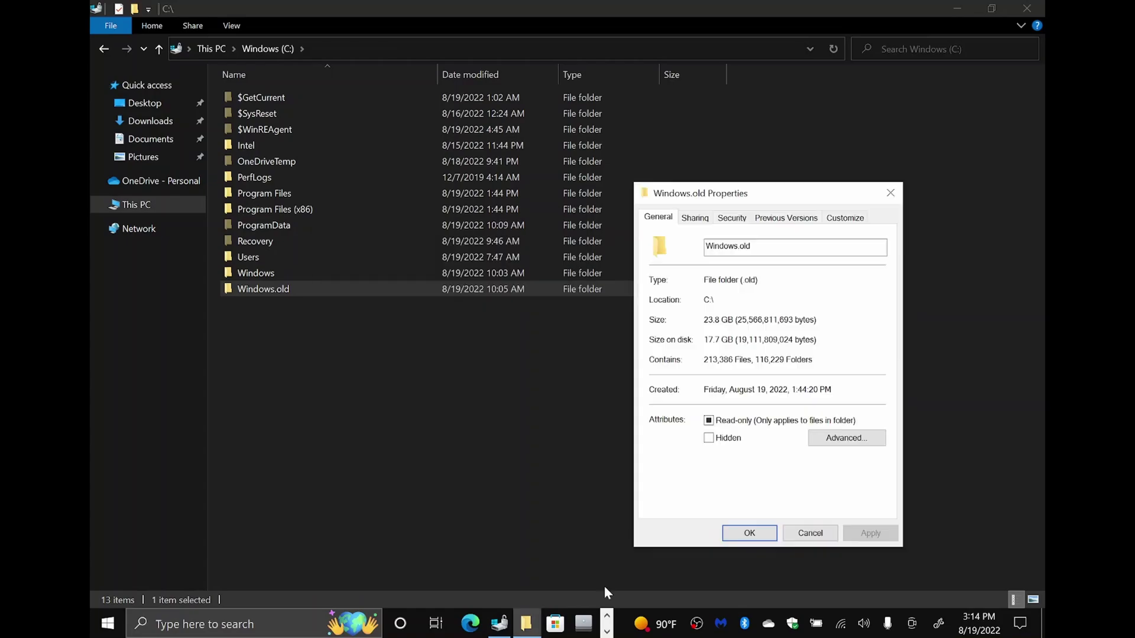
click(737, 414)
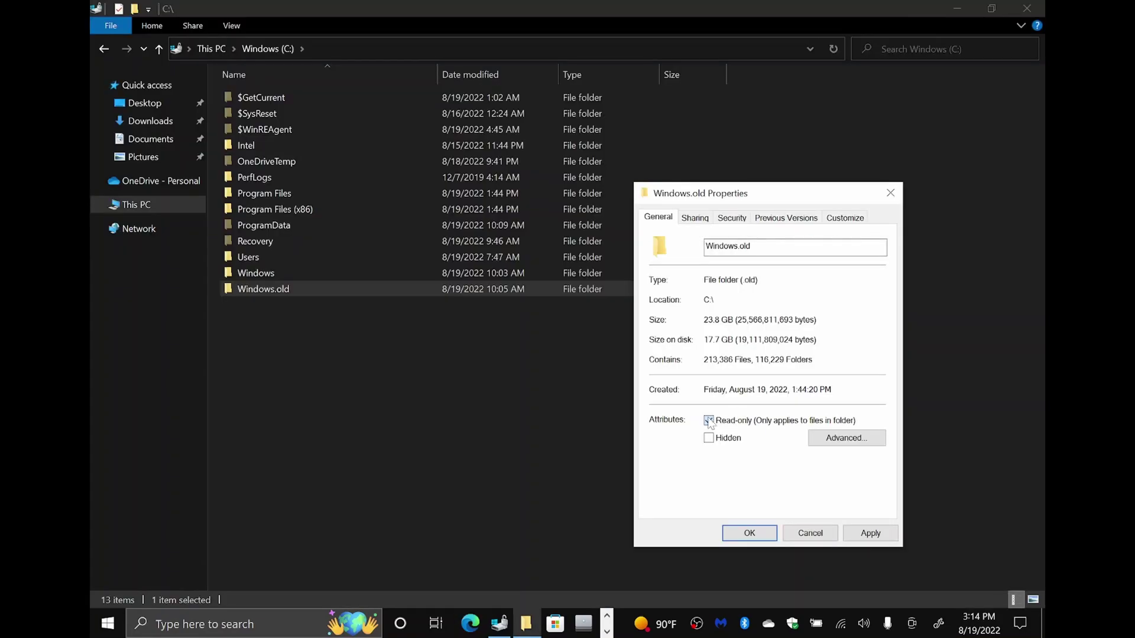
key(Return)
key(Return)
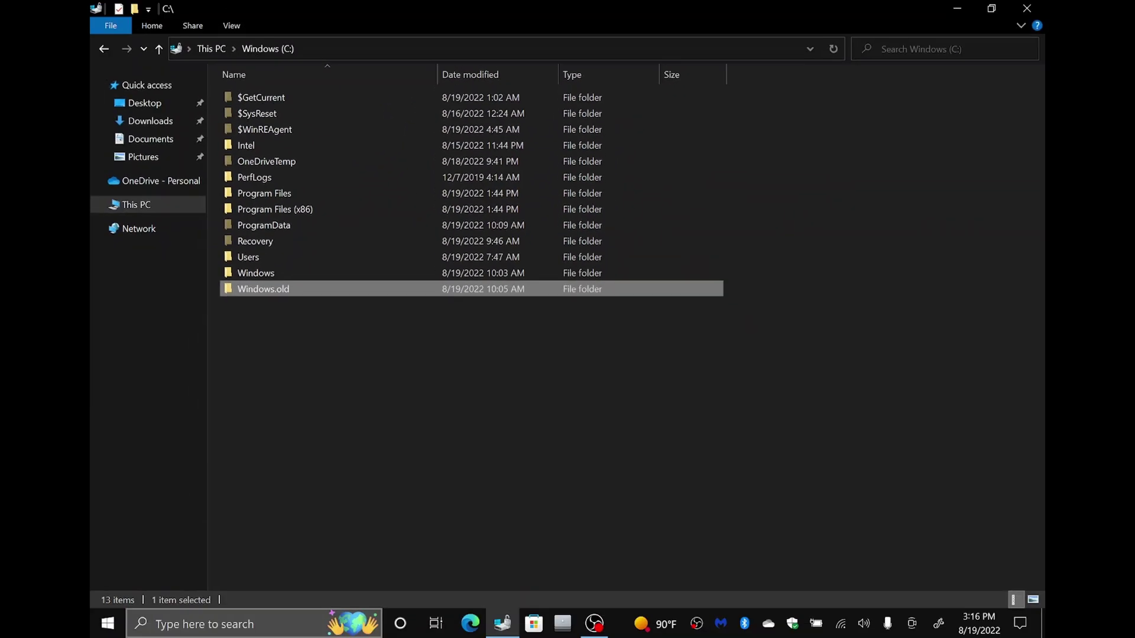
Find and launch Disk Cleanup, correcting the misspelled 'diskcleasnup' search
click(202, 625)
text(diskcleasnup)
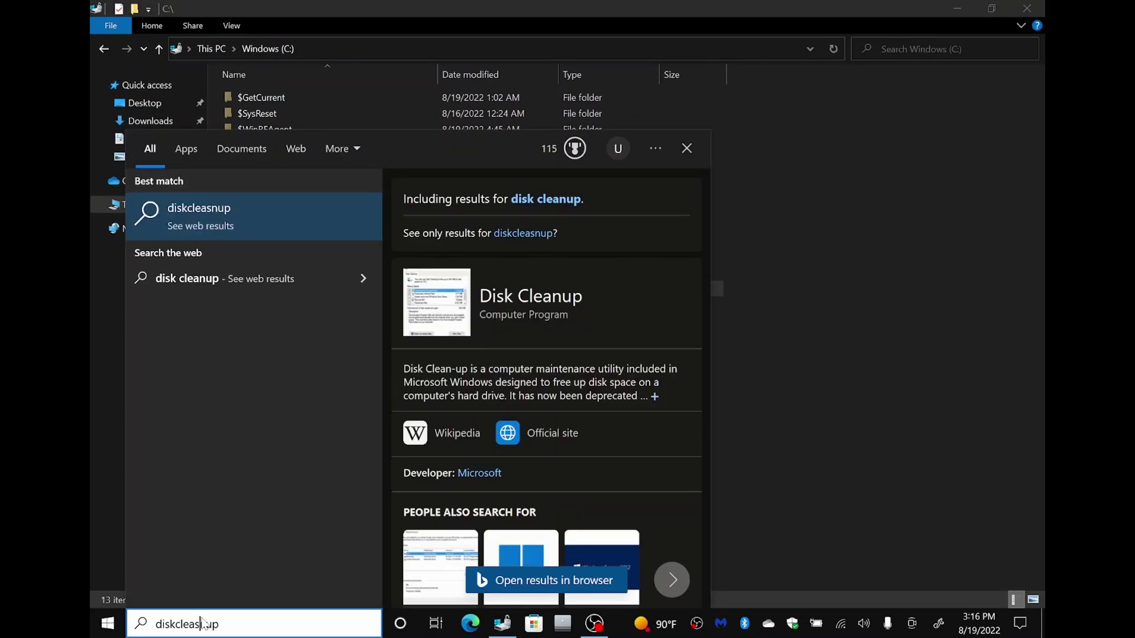
key(BackSpace)
key(Return)
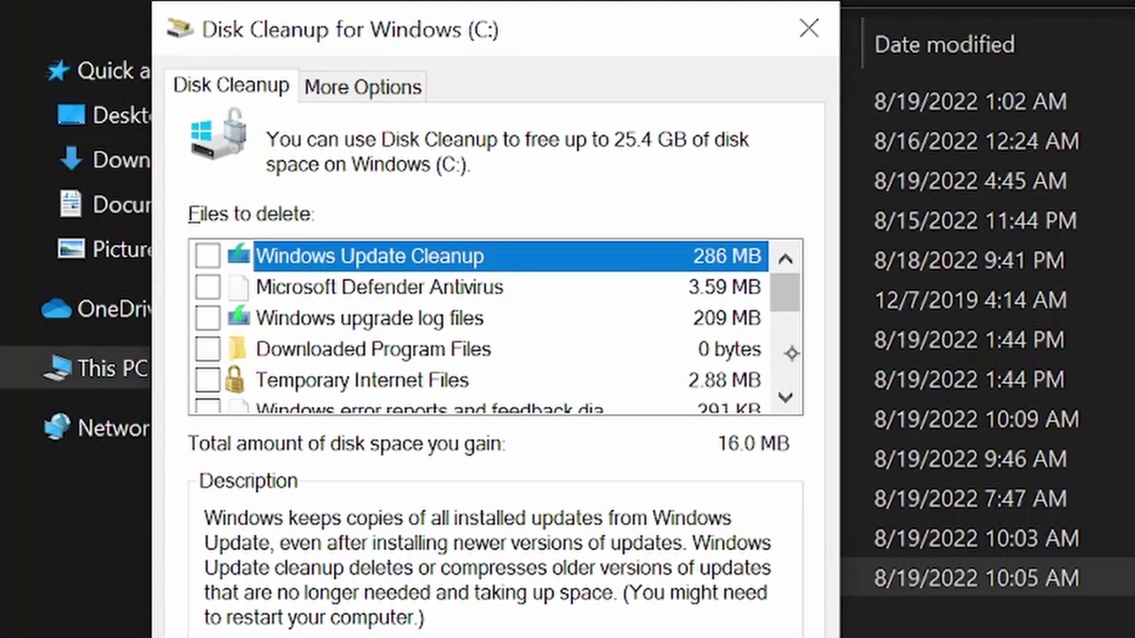
Delete Previous Windows installation(s) and Temporary Internet Files, then check drive C free space
scroll(793, 353, down, 5)
click(366, 286)
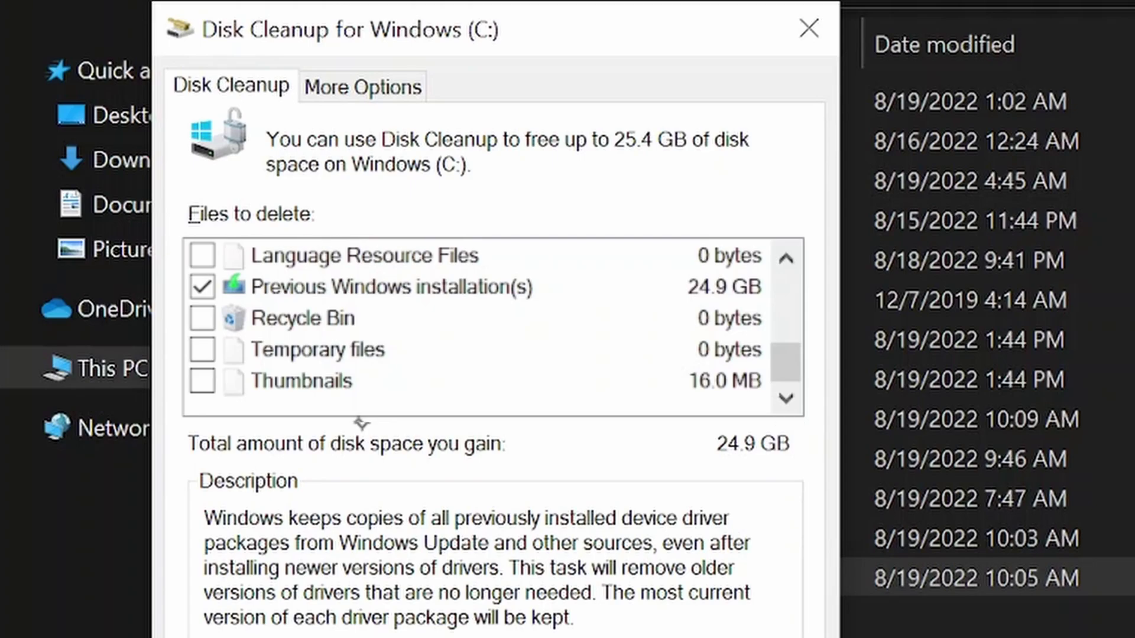
scroll(786, 325, up, 5)
click(203, 372)
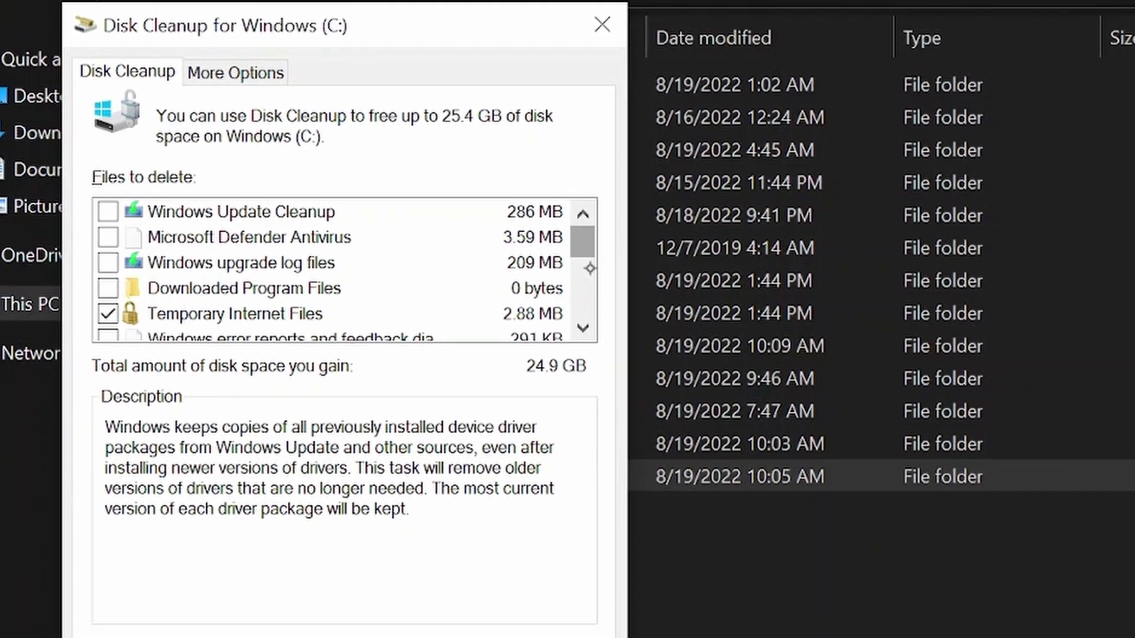
click(244, 575)
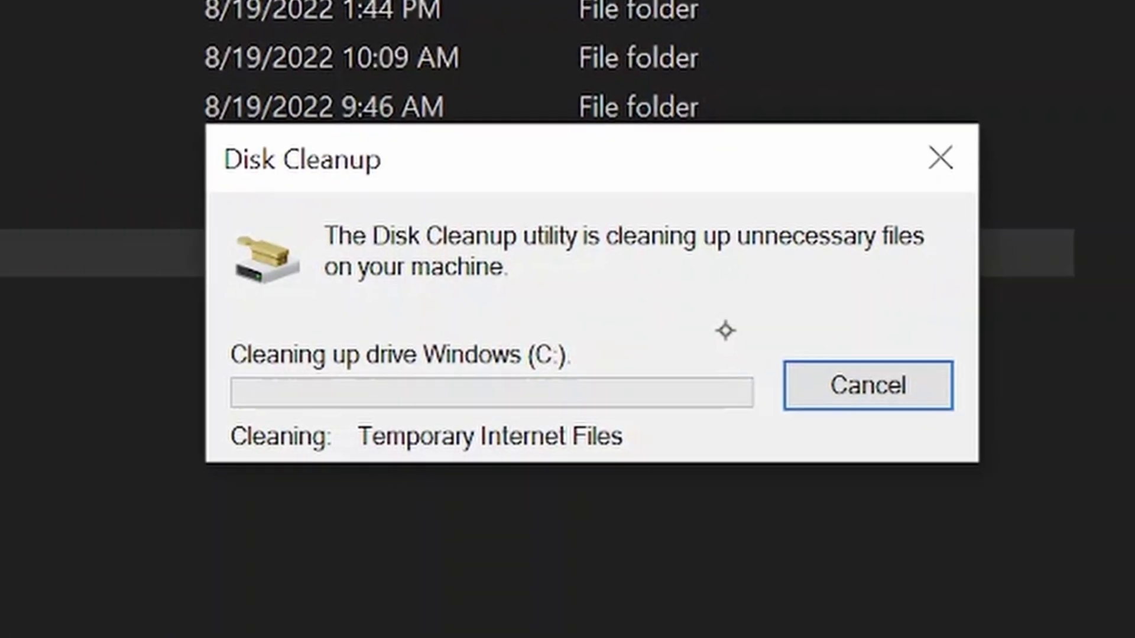
click(744, 514)
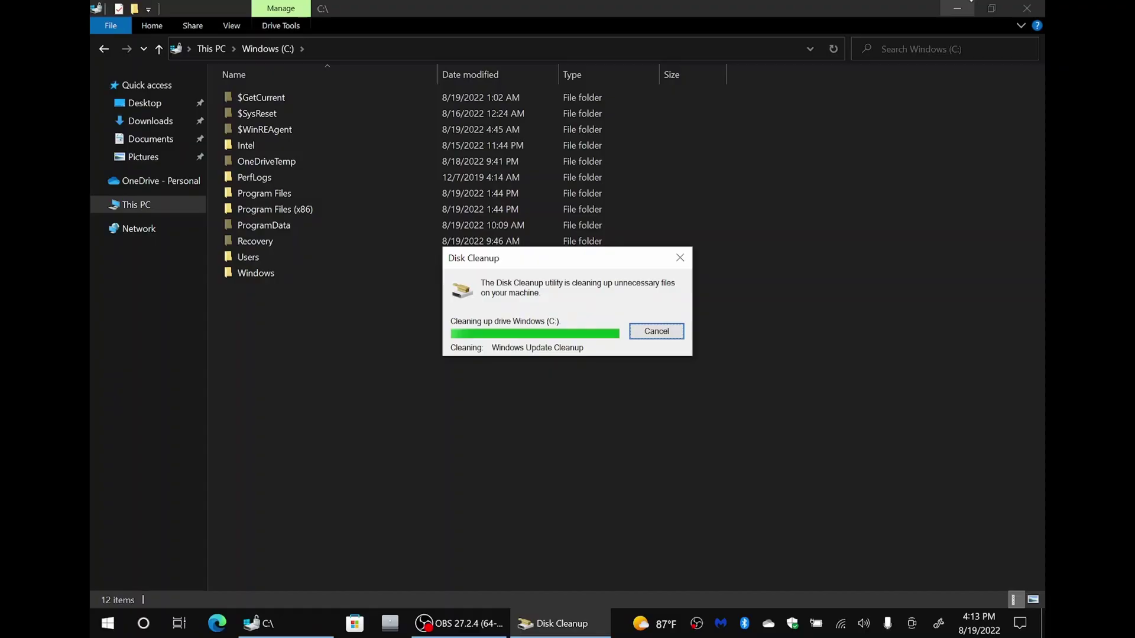
click(182, 204)
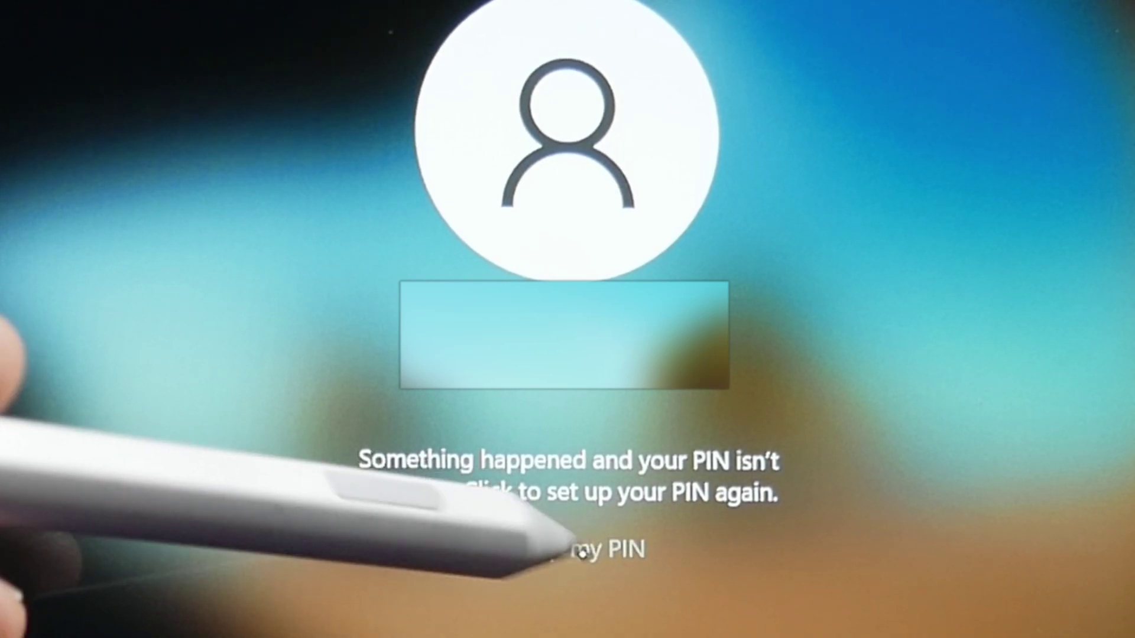
Restart PIN setup from the sign-in screen's 'Set up my PIN' link
click(550, 550)
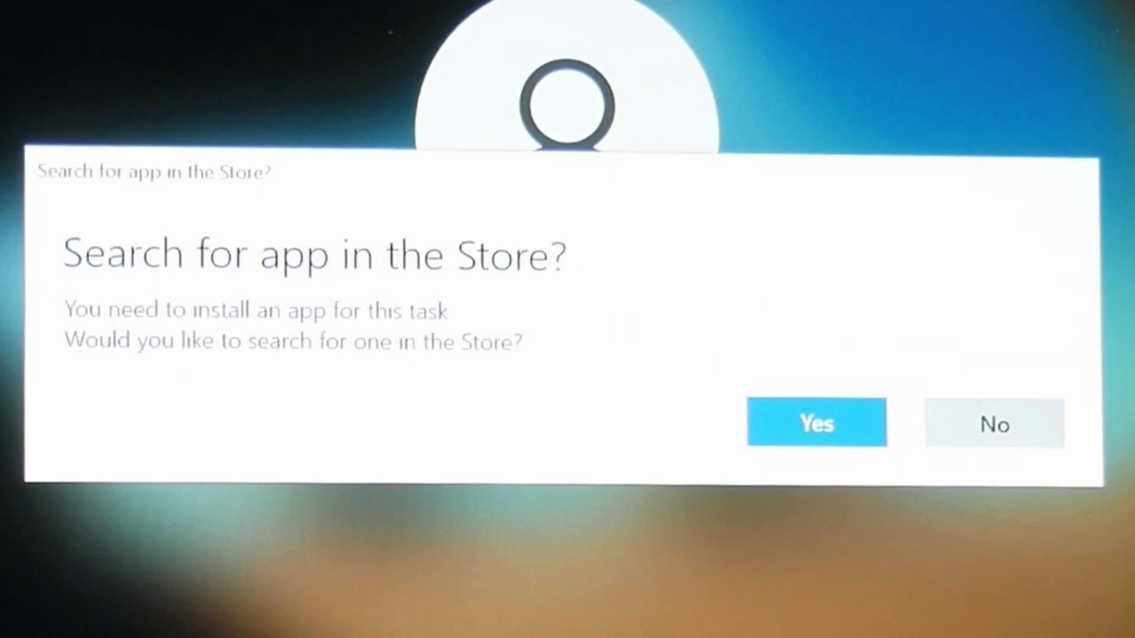